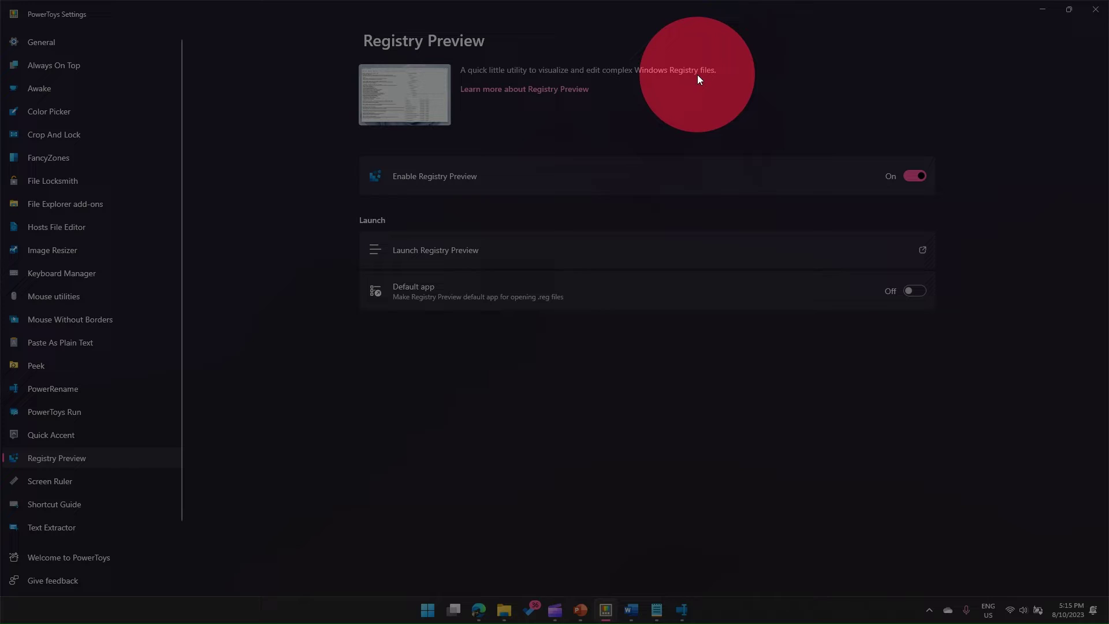
Step: Show the Registry Preview settings page with Enable Registry Preview switched On
click(698, 75)
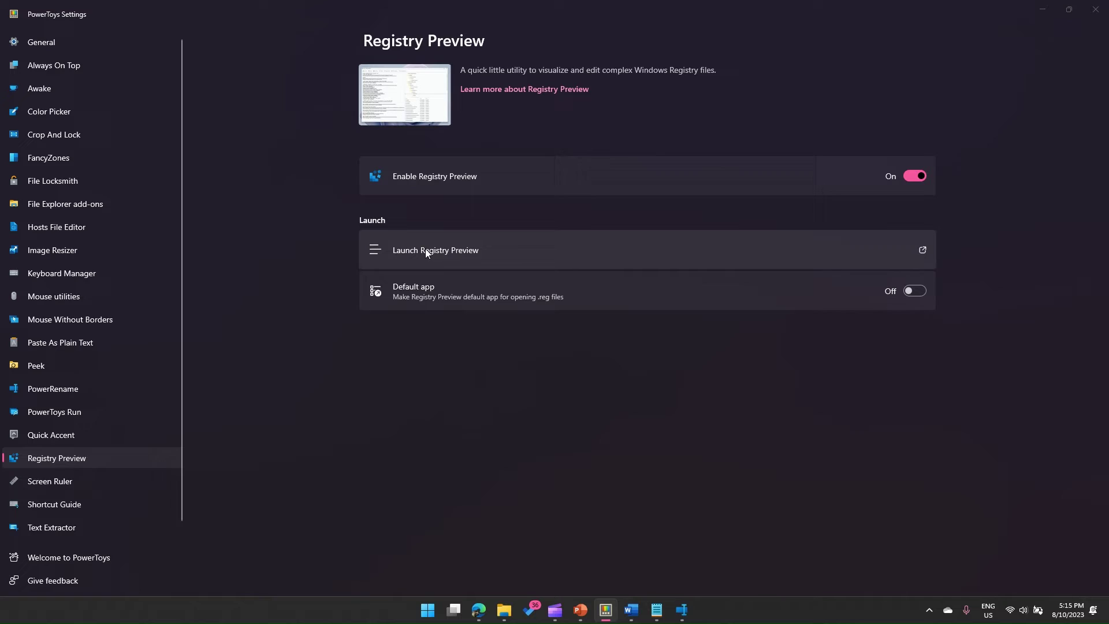
key(super+r)
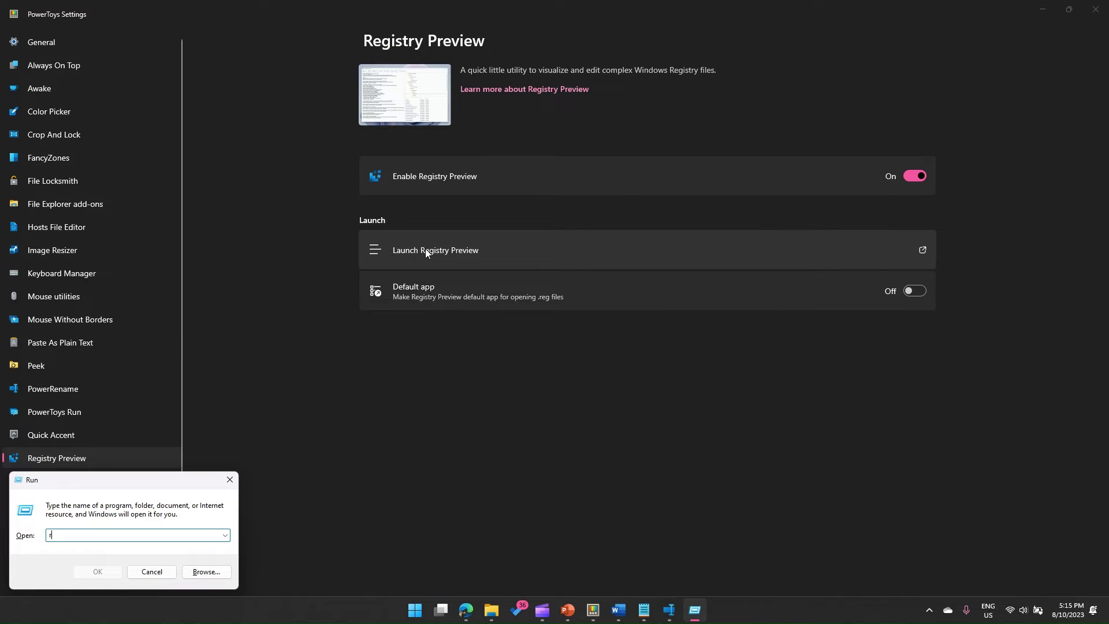
text(egedit)
key(Return)
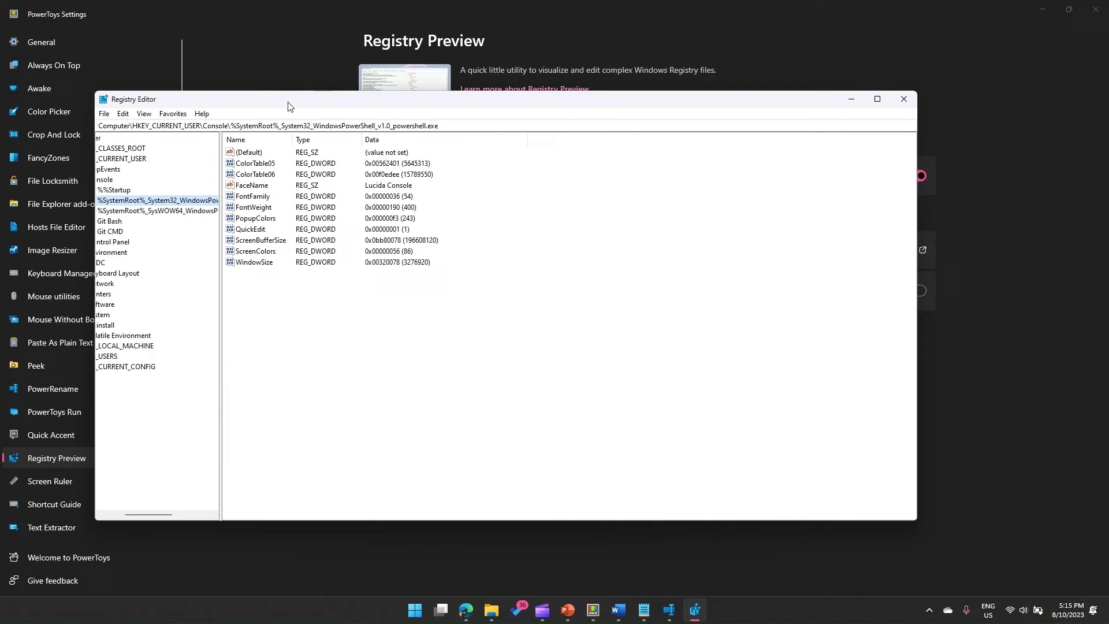
drag(289, 105, 364, 105)
drag(230, 514, 193, 518)
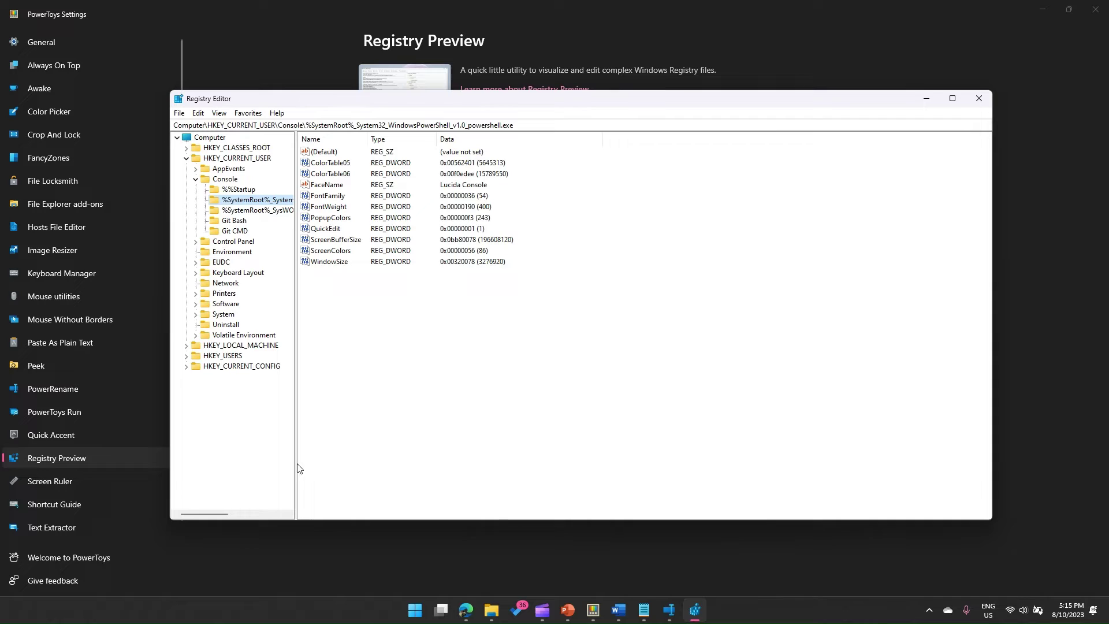
drag(297, 468, 379, 464)
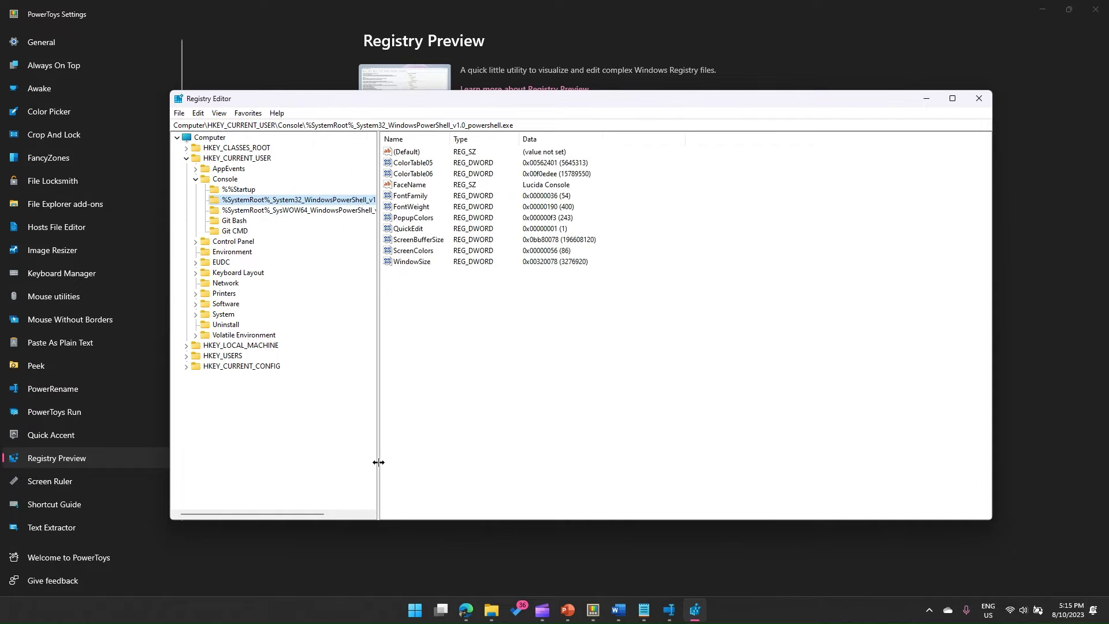
click(186, 158)
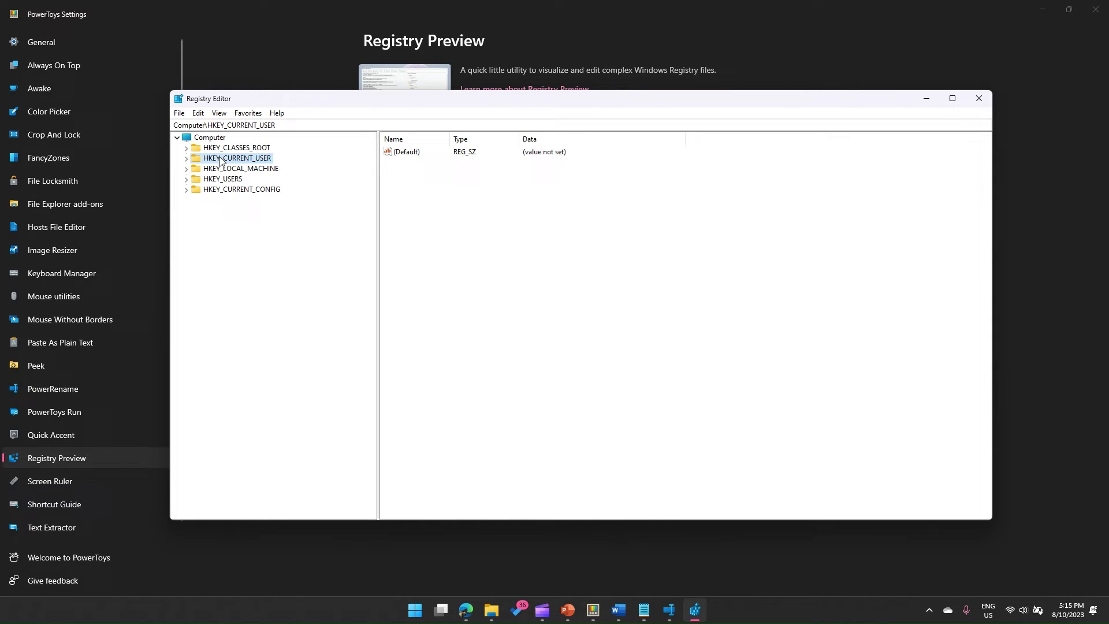
click(223, 148)
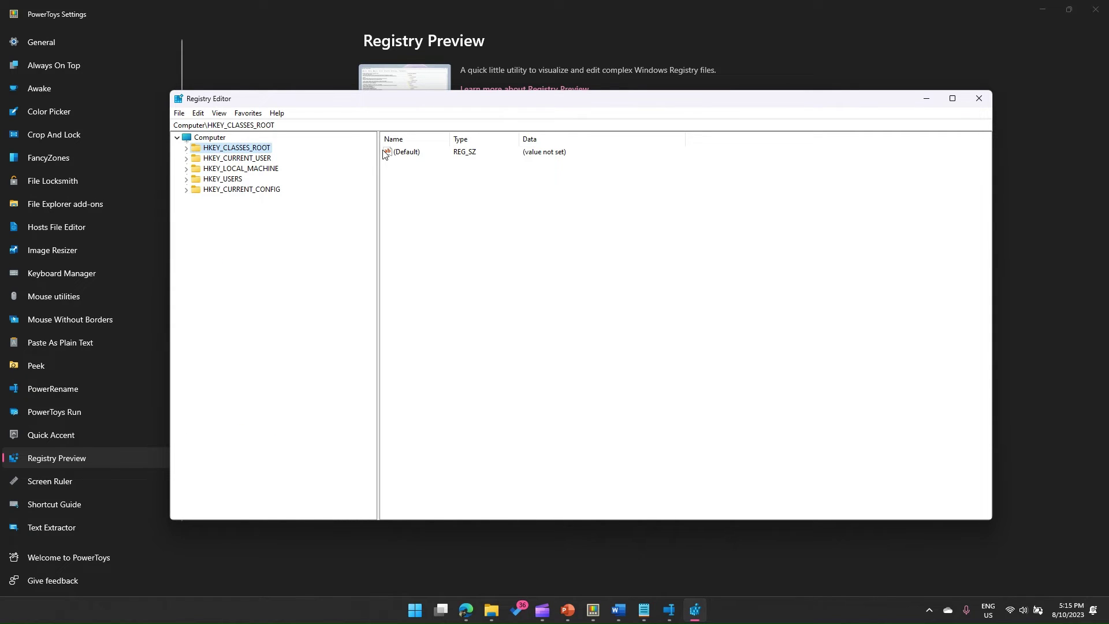
double_click(414, 153)
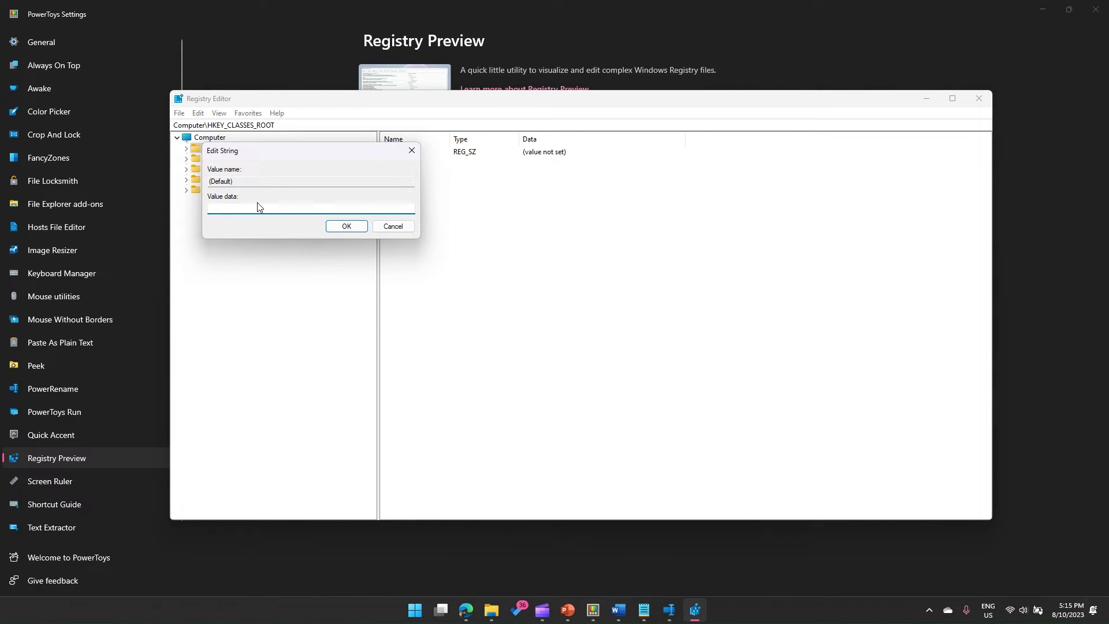
click(398, 227)
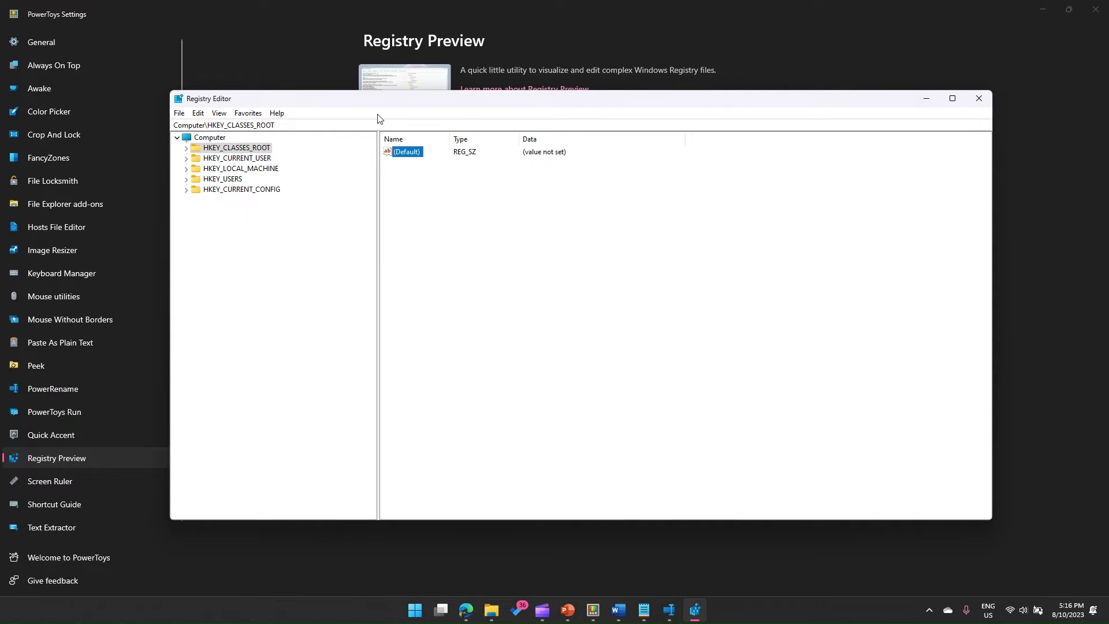
click(983, 99)
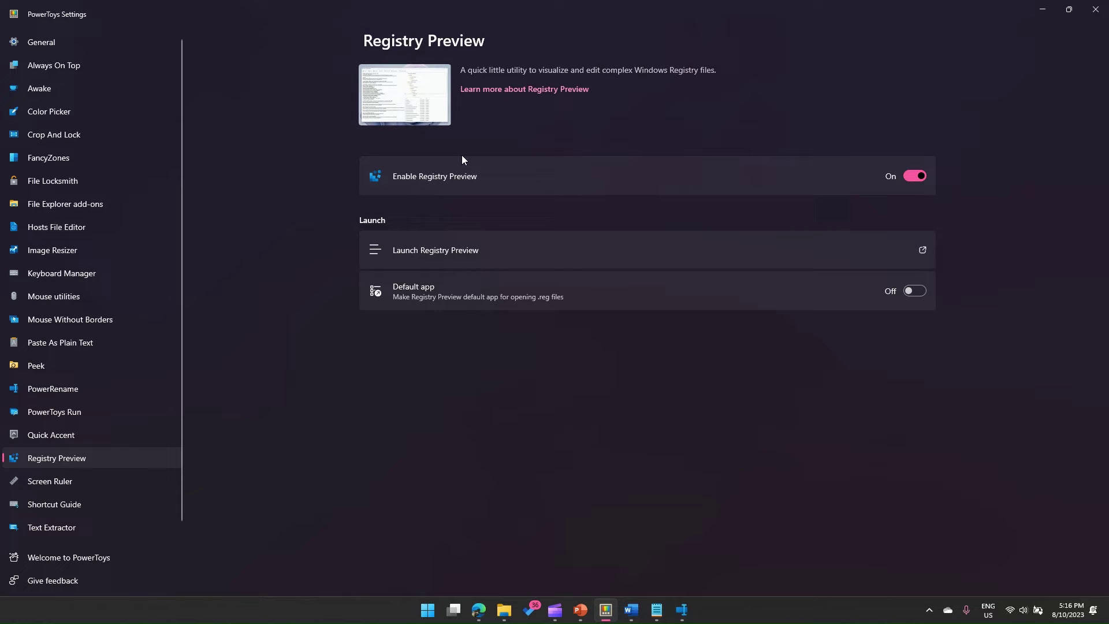
Step: Launch the Registry Preview app and position its window
click(408, 249)
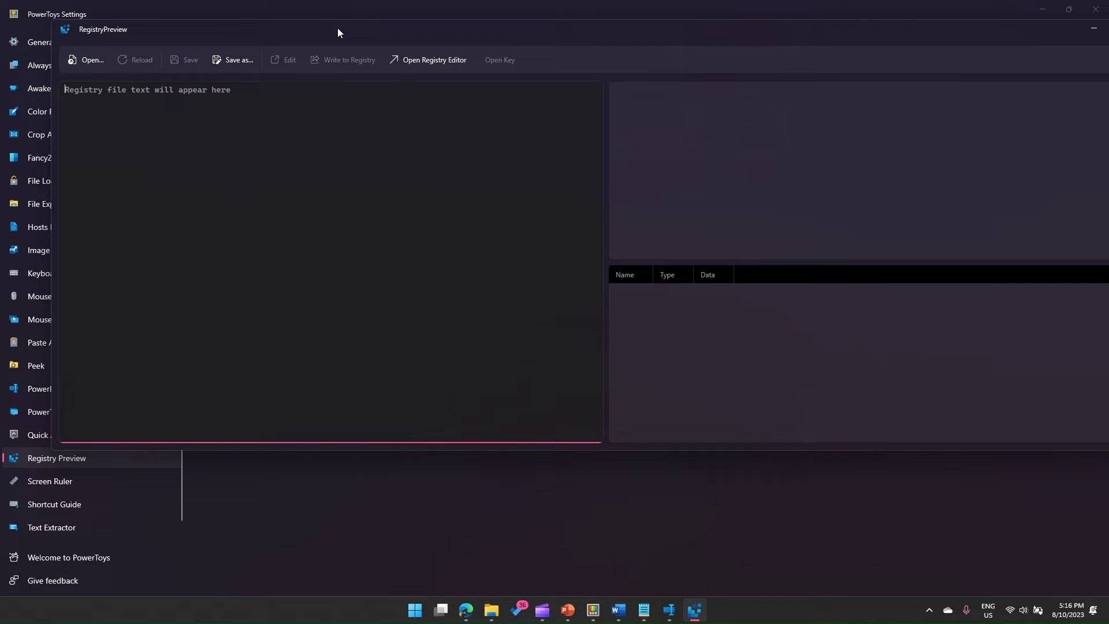
drag(338, 29, 343, 40)
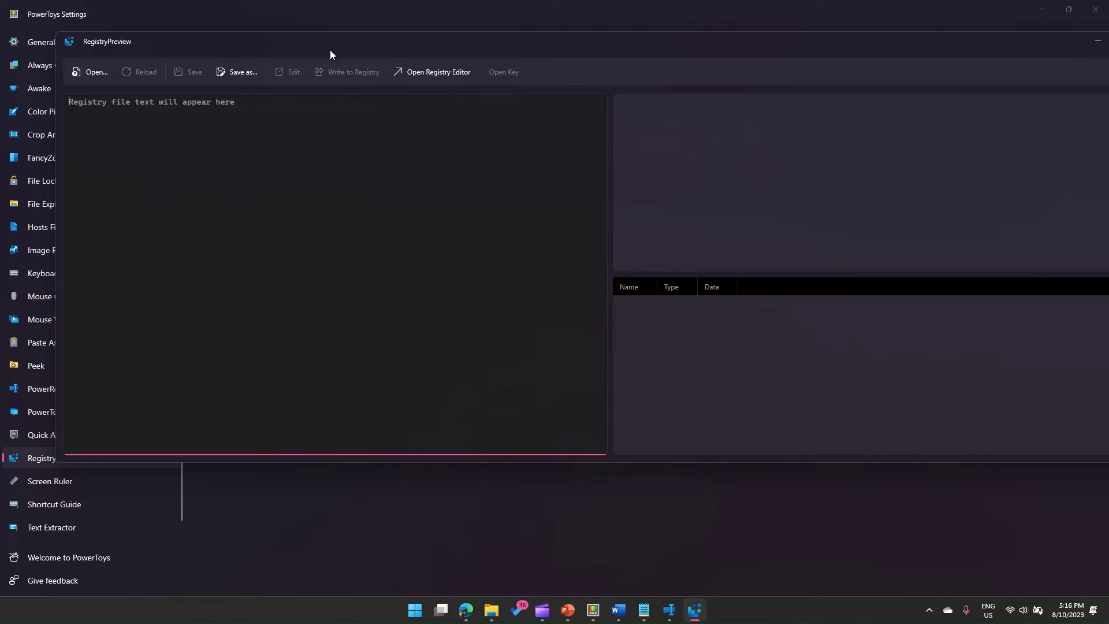
Step: Launch Registry Editor from Registry Preview, move its window around, then close it
click(440, 73)
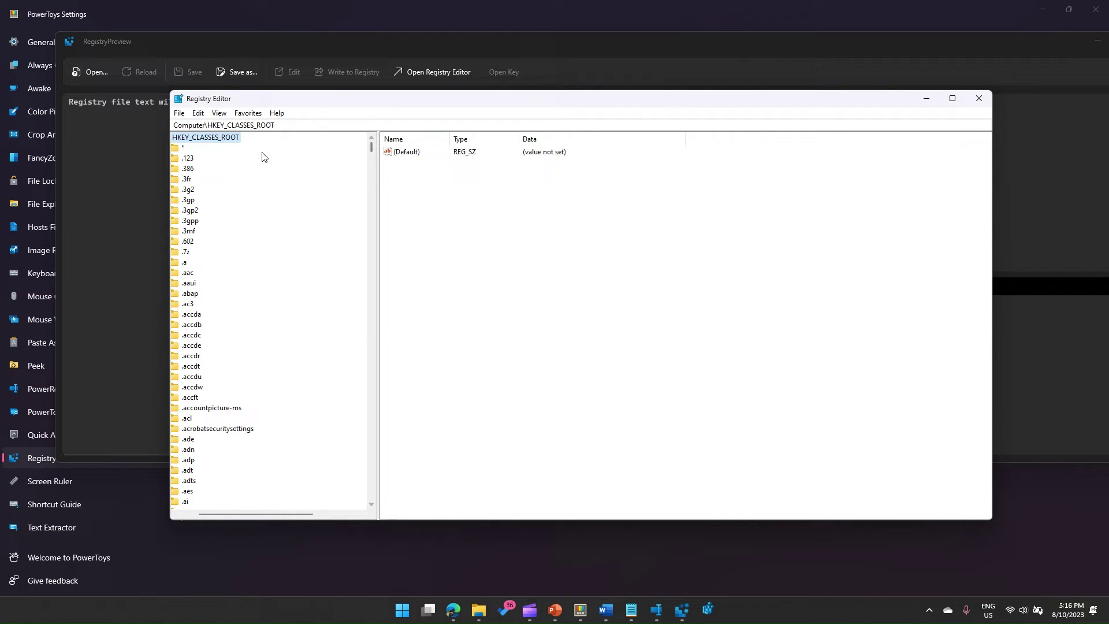
drag(301, 105, 423, 108)
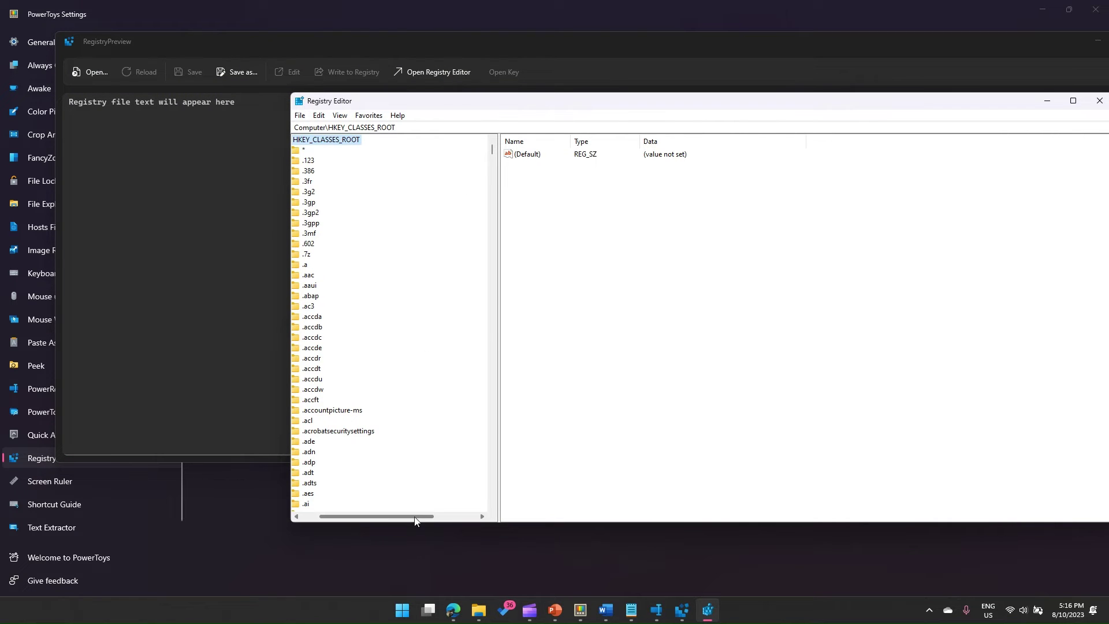
drag(416, 518, 382, 520)
drag(407, 106, 322, 108)
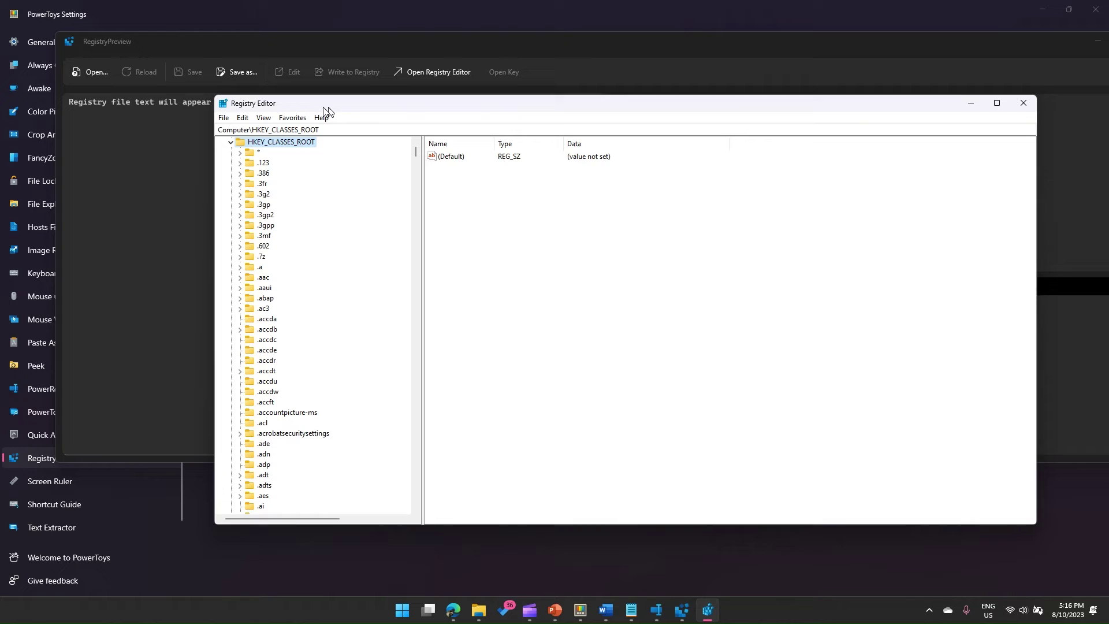
click(1012, 105)
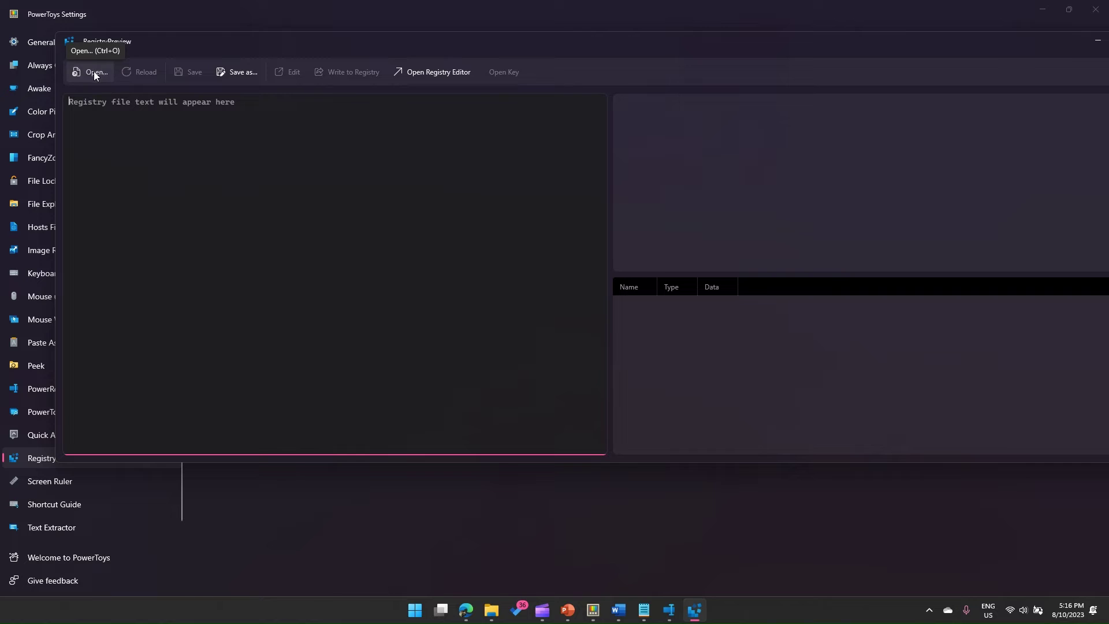
Step: Load Cons.reg into Registry Preview, showing its text and Console key tree
click(94, 71)
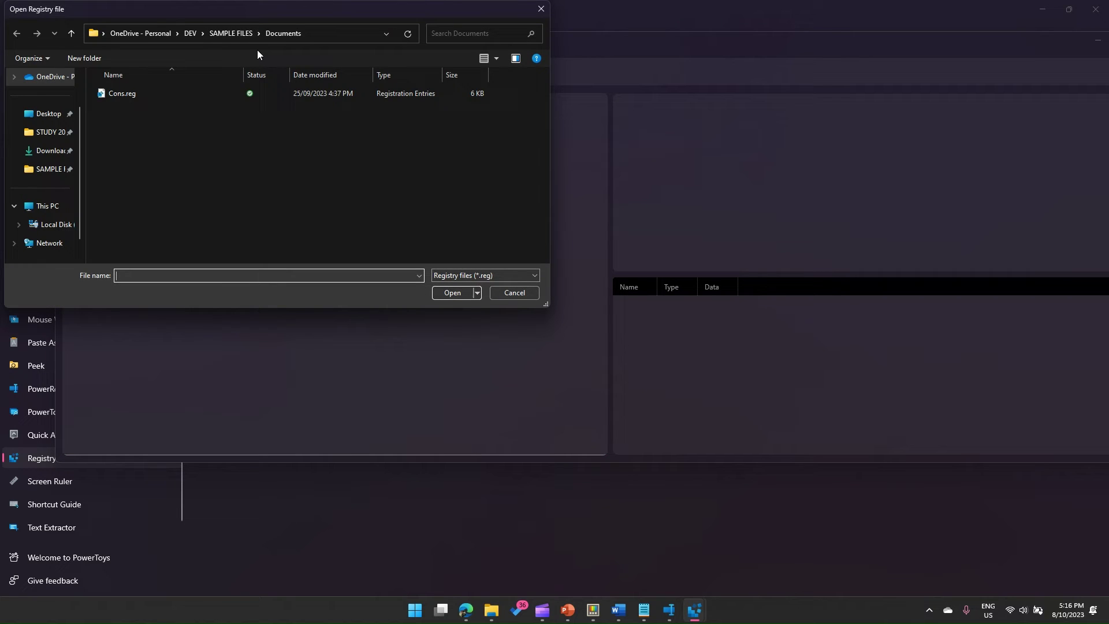
click(125, 92)
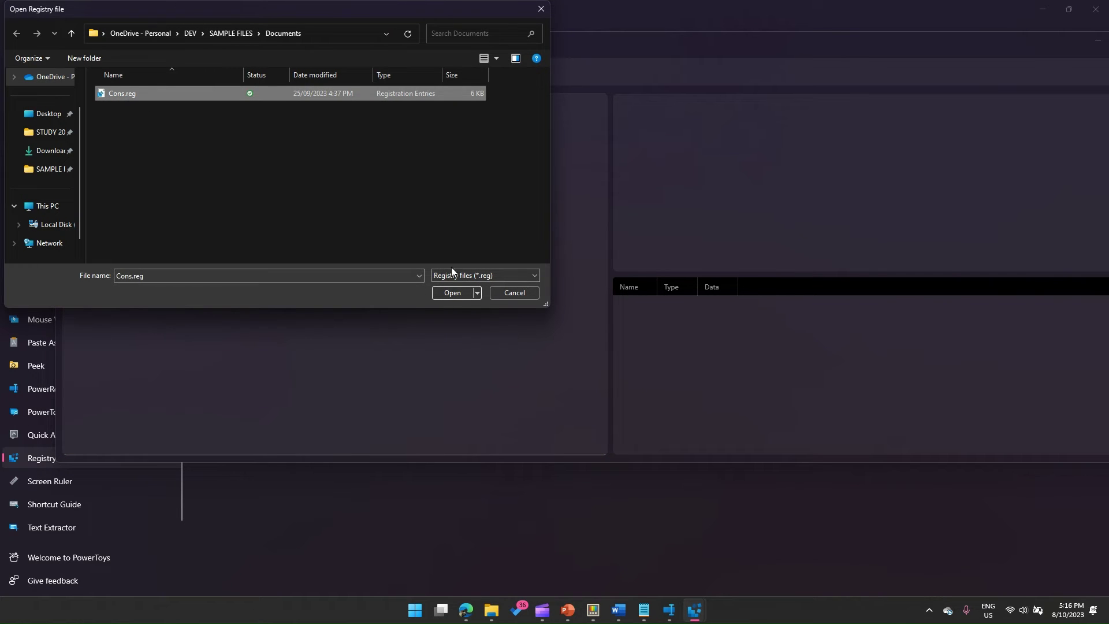
click(453, 294)
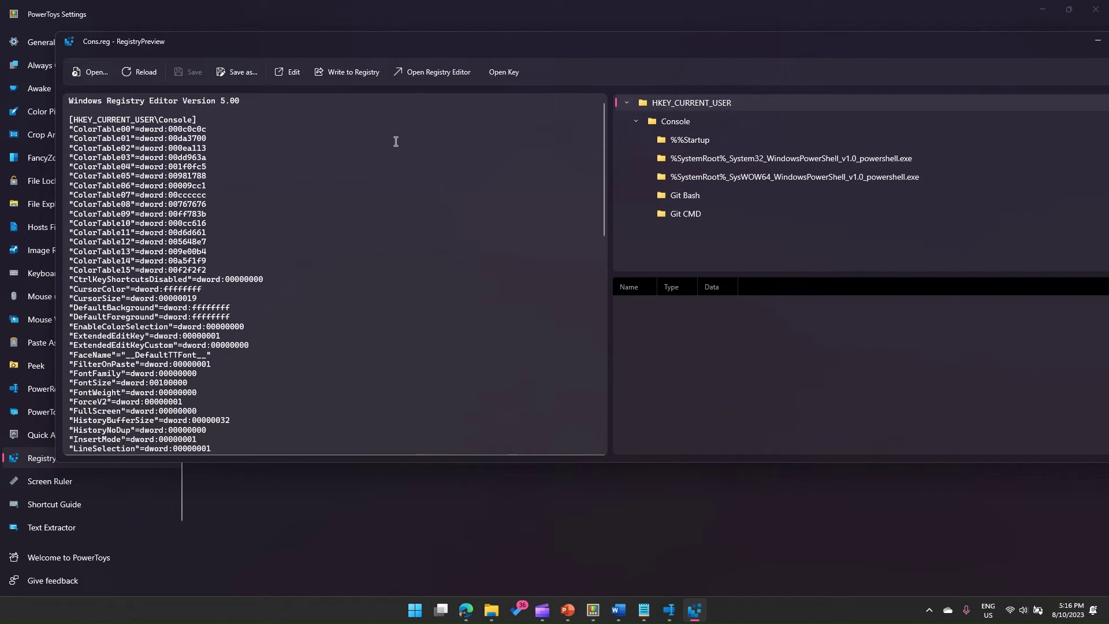
drag(606, 158, 605, 336)
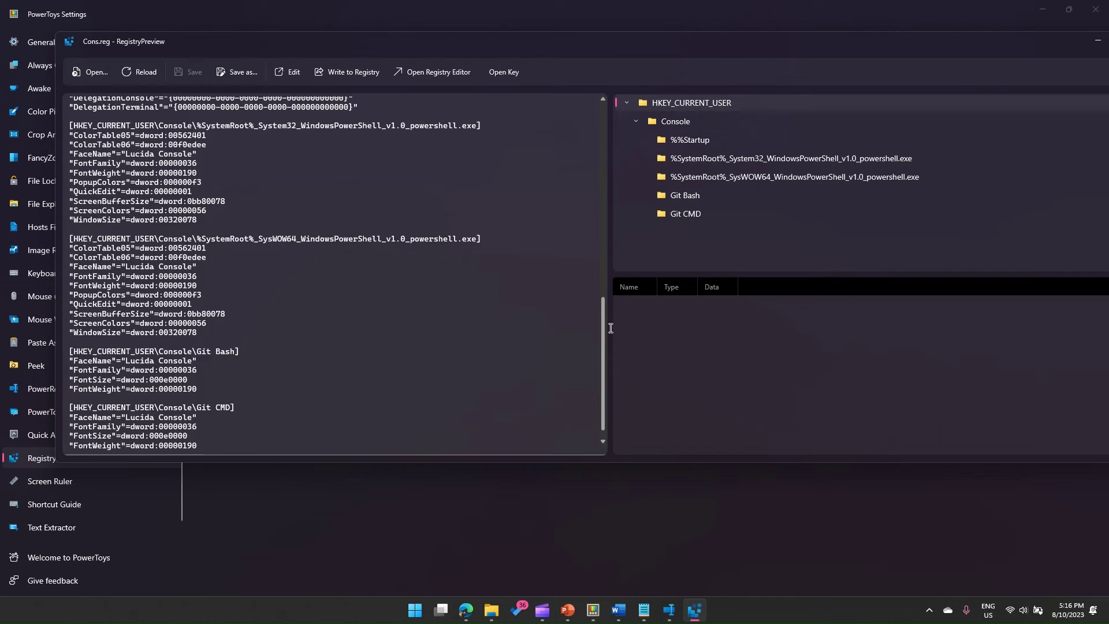
scroll(360, 210, up, 12)
scroll(359, 211, down, 5)
Step: Add and remove a blank line after HistoryBufferSize, then send Cons.reg to Notepad via Edit
click(289, 202)
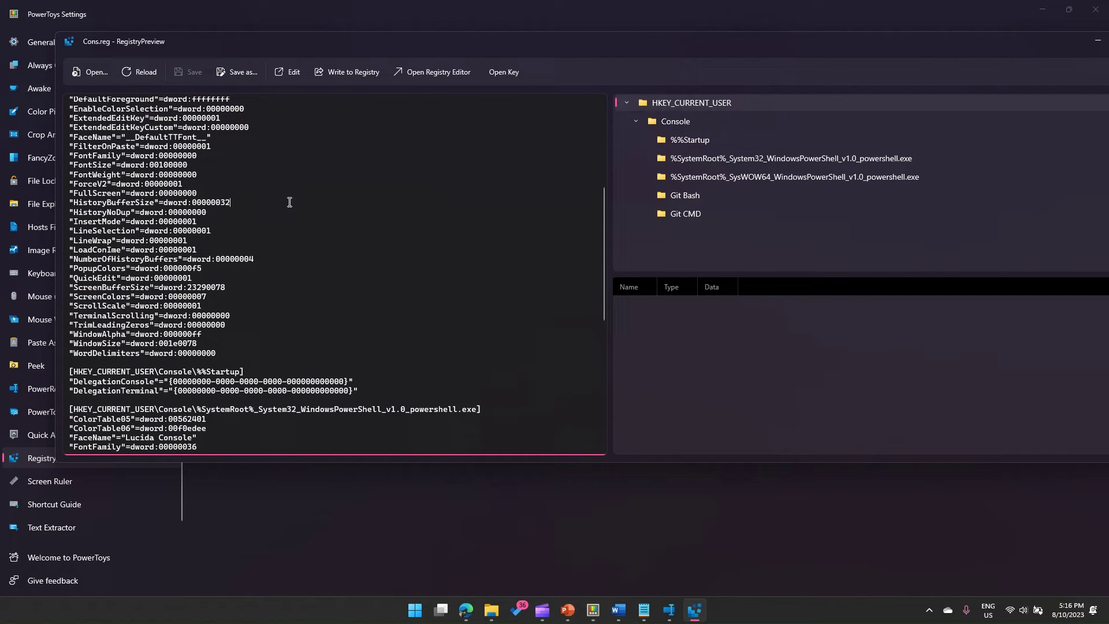
key(Return)
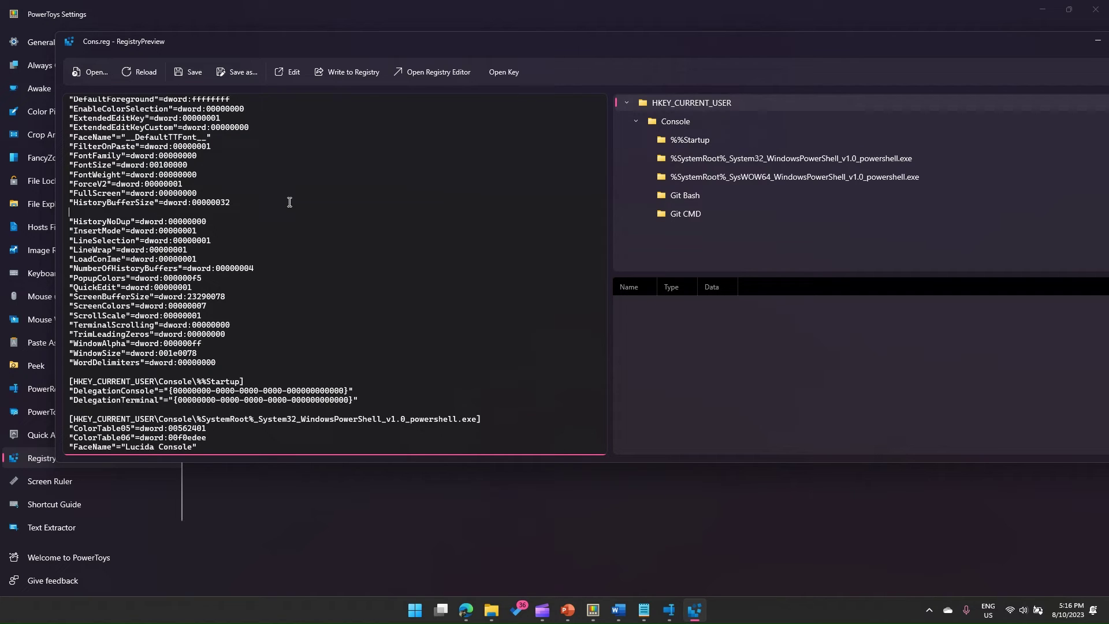
key(Delete)
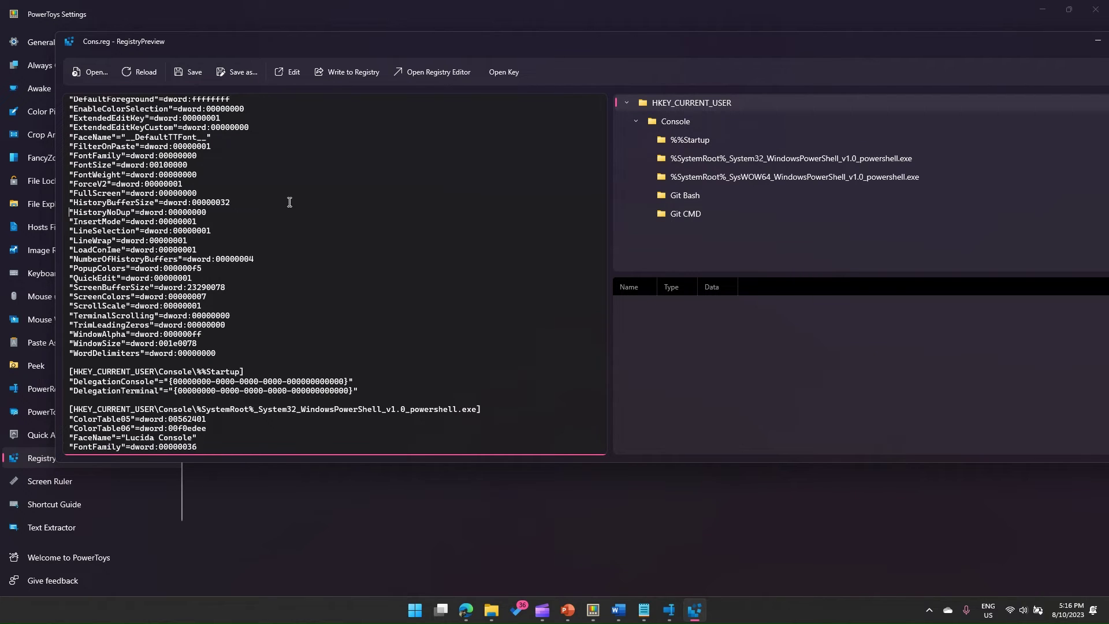
click(283, 72)
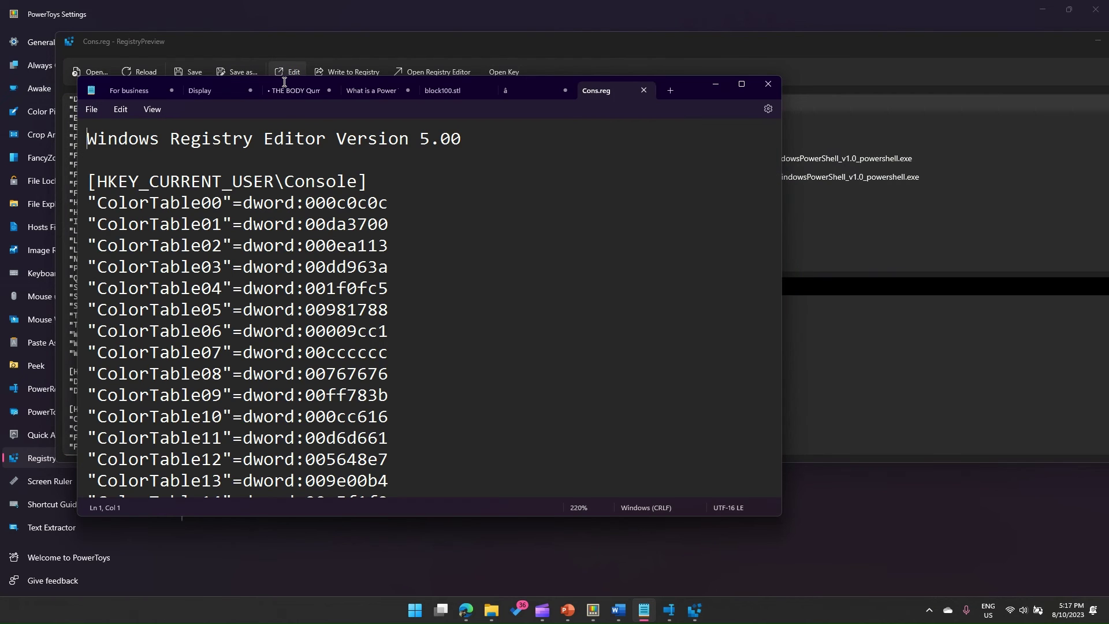
Step: In Notepad add and remove a blank line after ColorTable00, then minimize Notepad
click(392, 203)
key(Return)
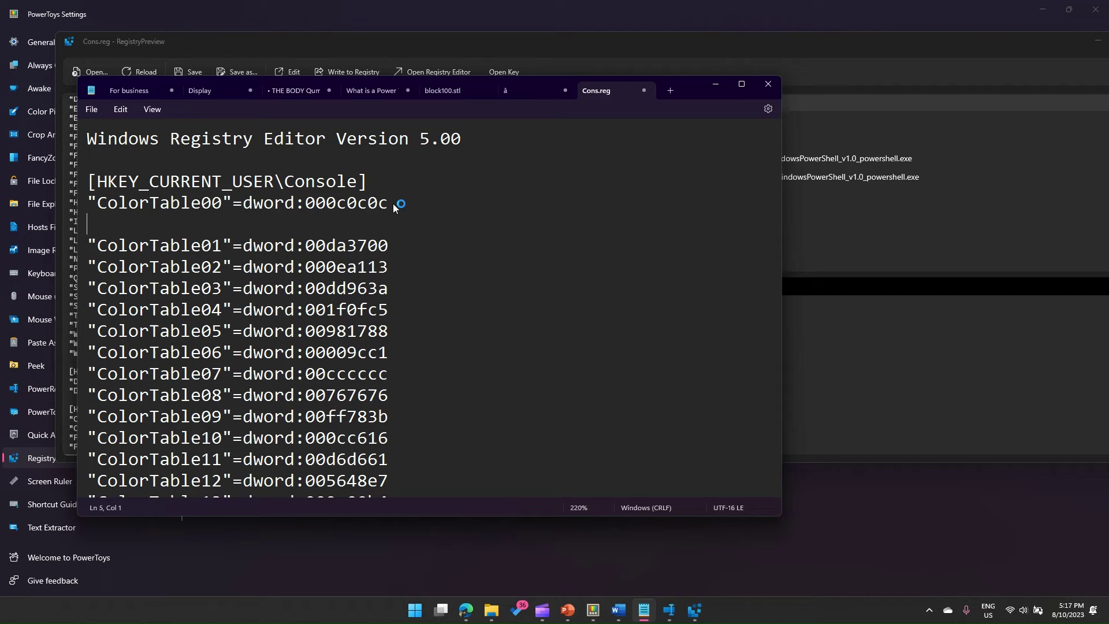
key(Delete)
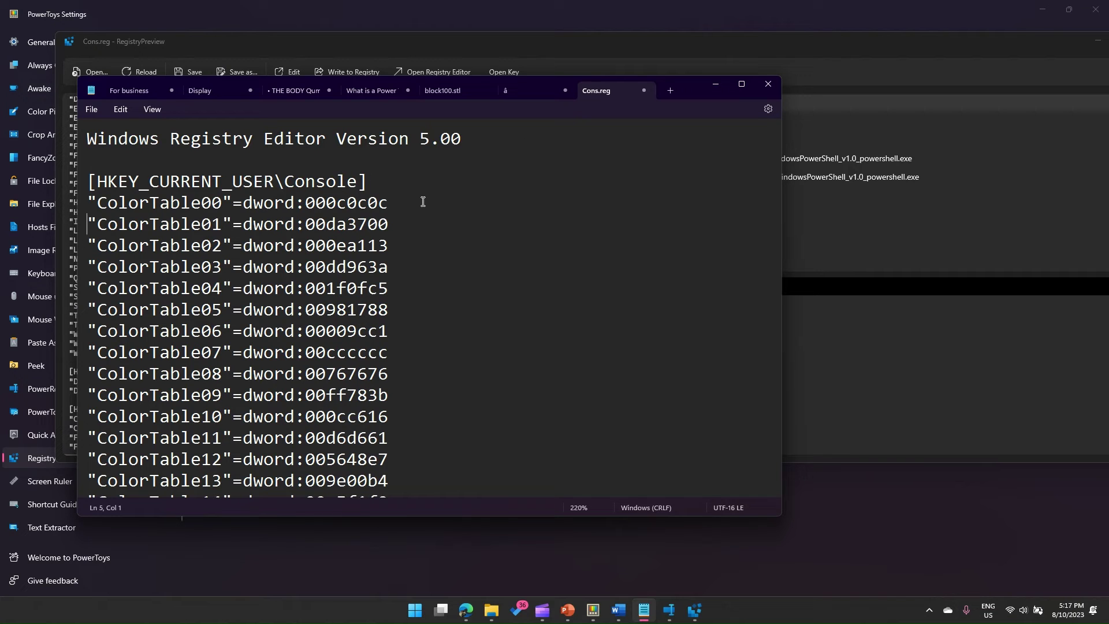
click(720, 84)
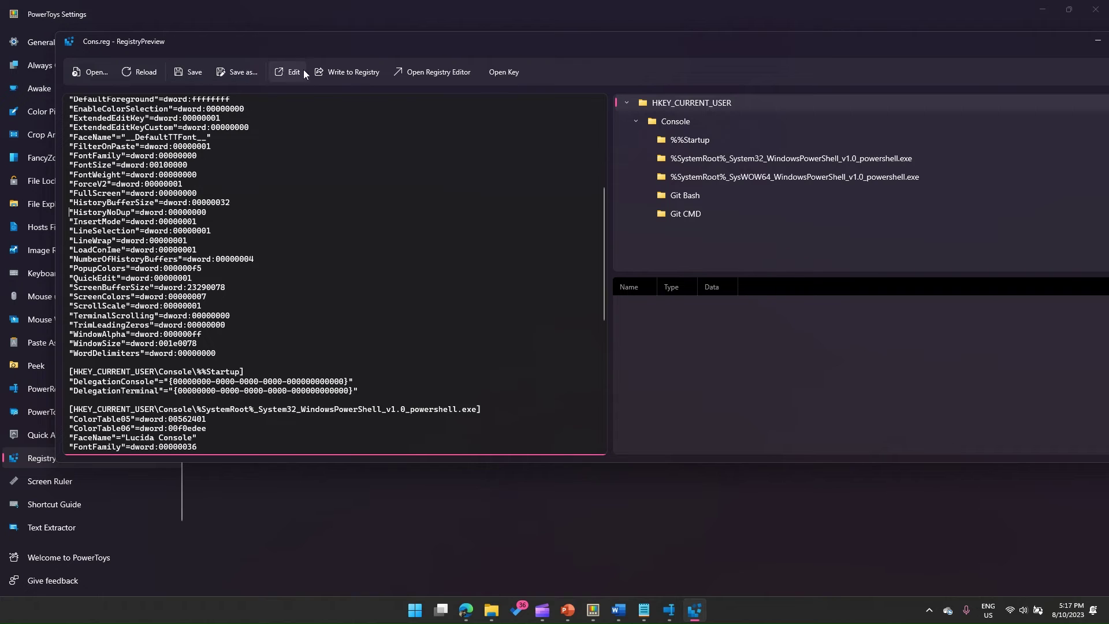
click(351, 70)
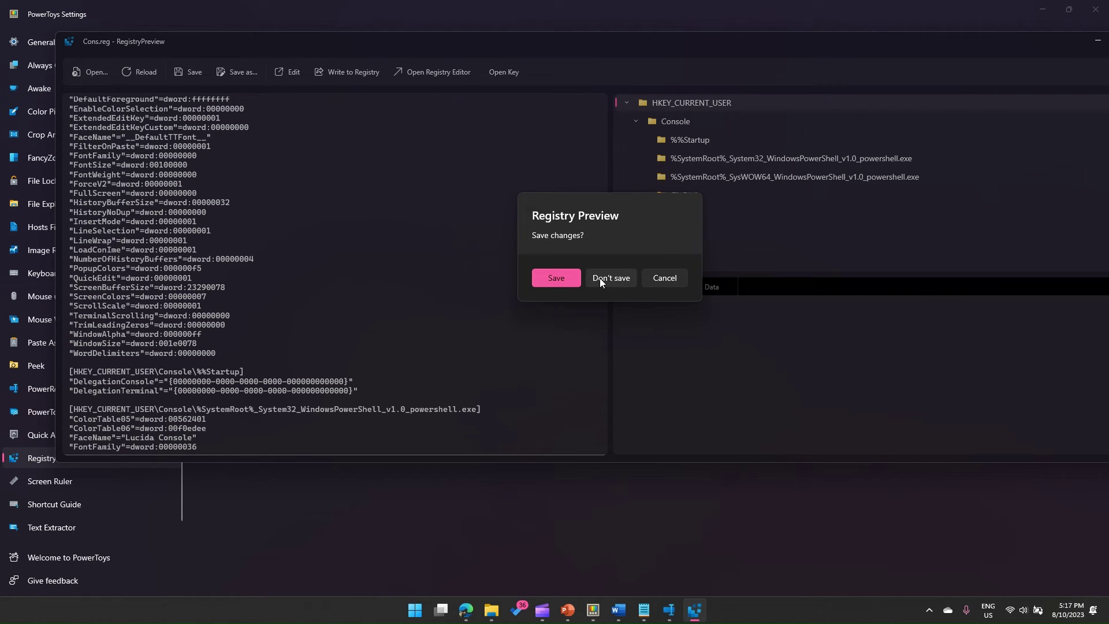
click(670, 277)
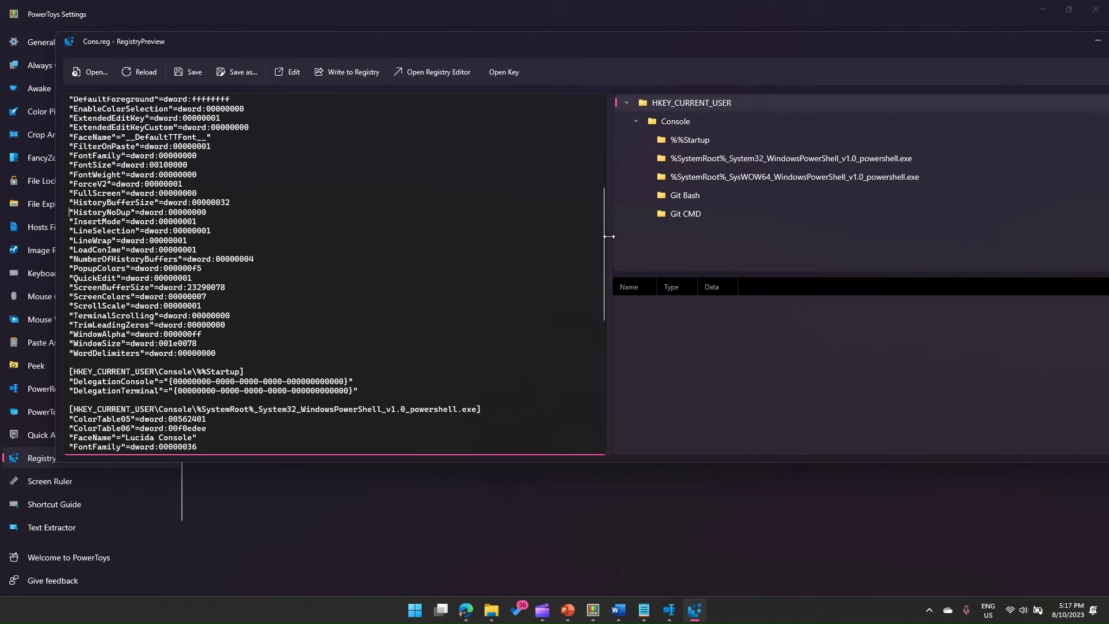
Step: Widen the key tree, collapse and re-expand Console, and show the Git Bash key's values
mouse_move(611, 235)
mouse_down()
mouse_move(482, 228)
mouse_move(508, 209)
mouse_up()
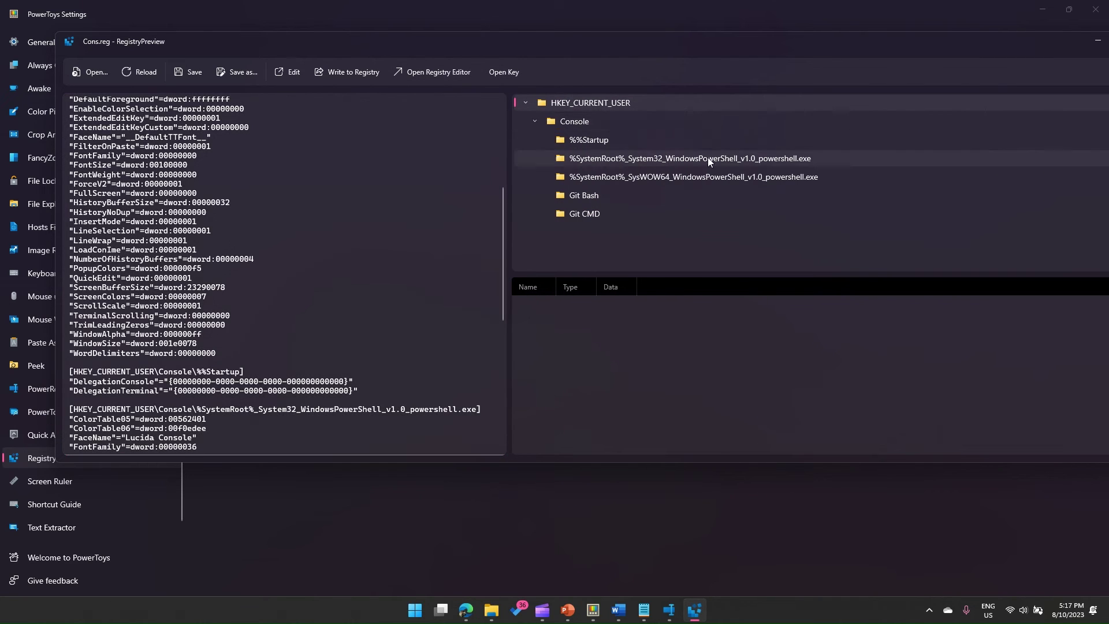
click(534, 121)
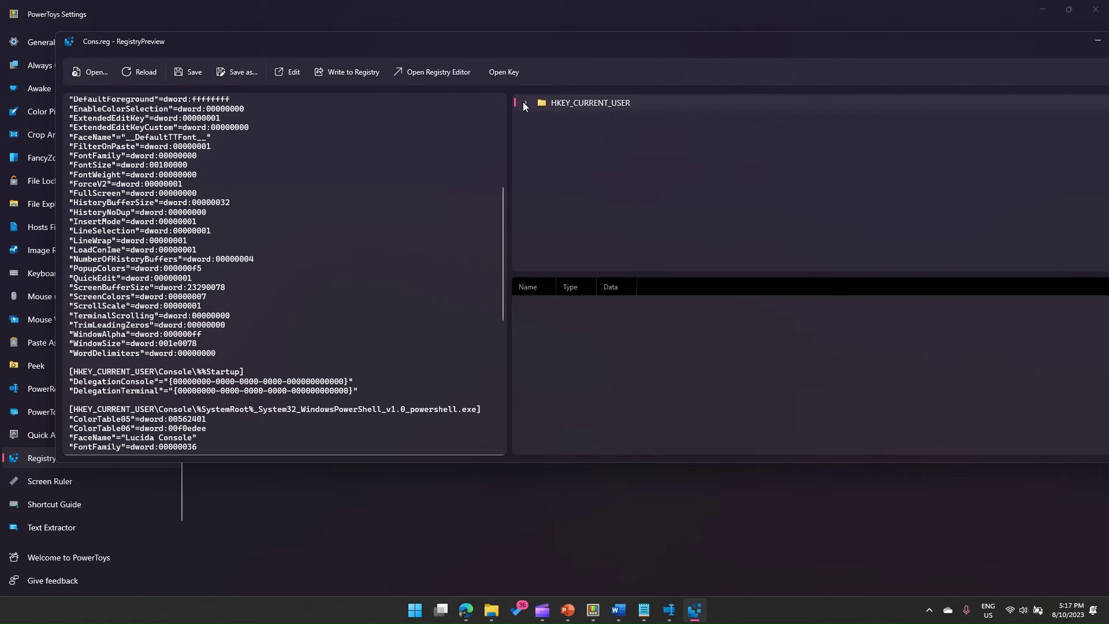
click(535, 123)
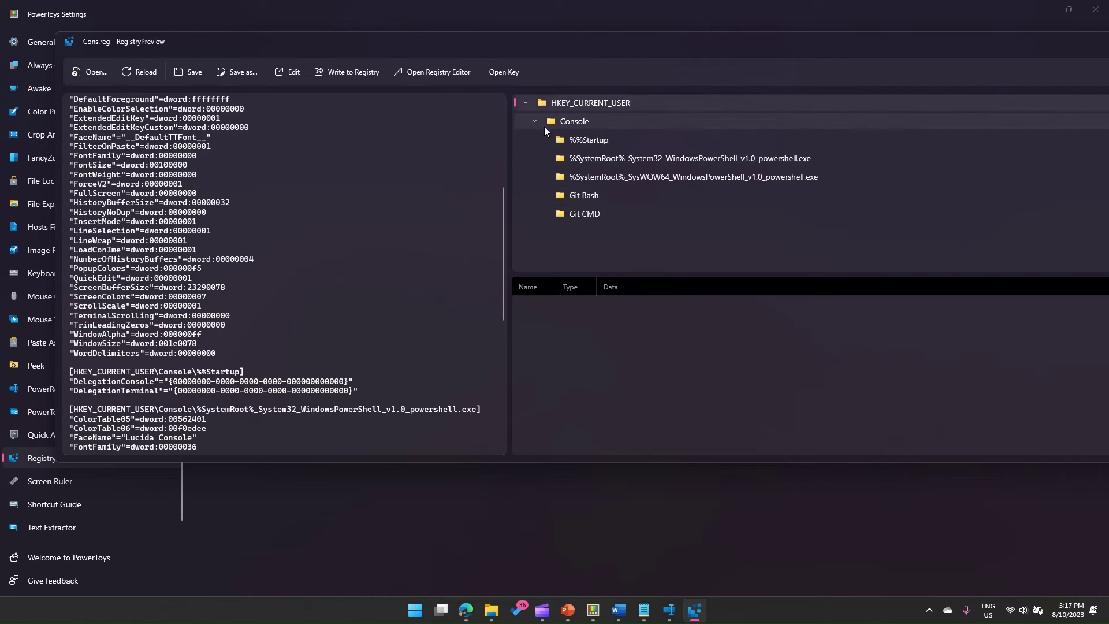
click(585, 195)
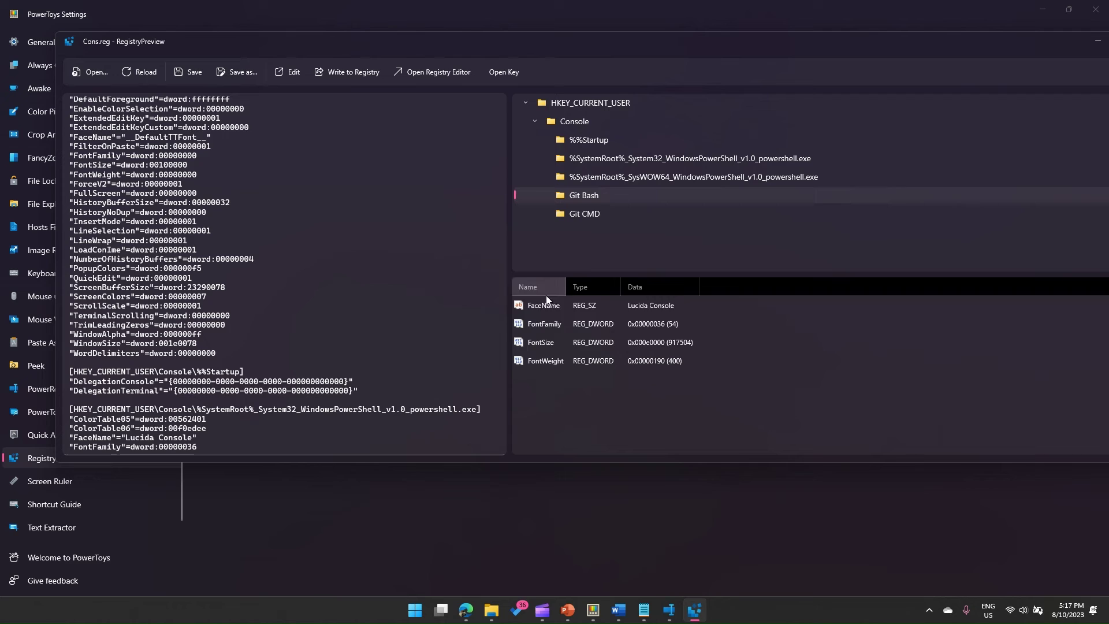
Step: Step through the Git Bash FontFamily, FontSize and FontWeight value rows
click(538, 324)
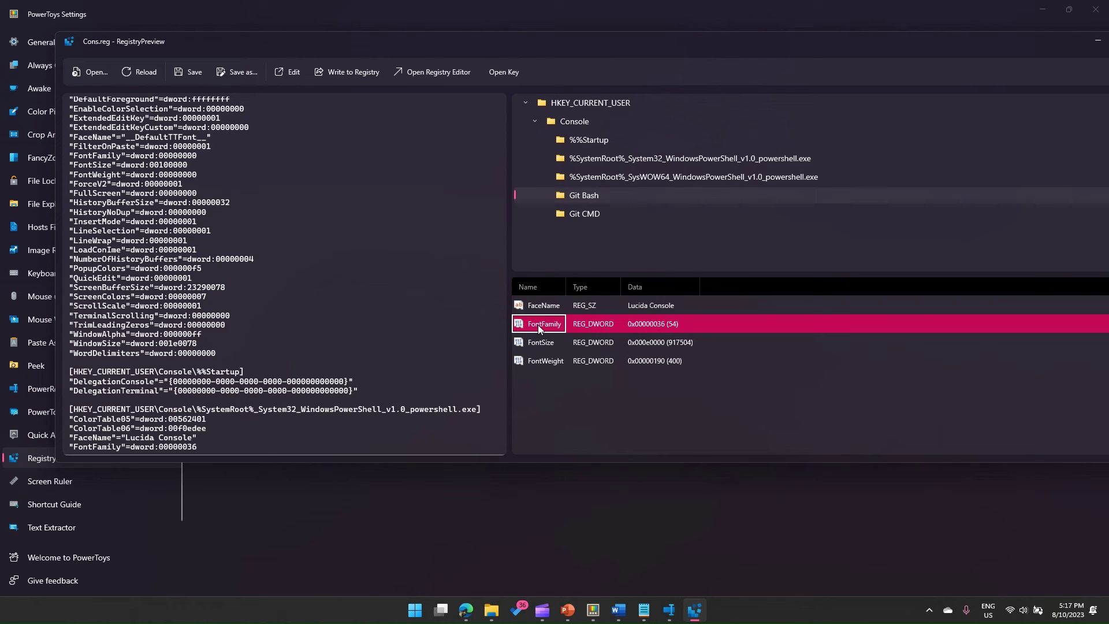
click(633, 323)
click(587, 328)
click(653, 323)
click(542, 344)
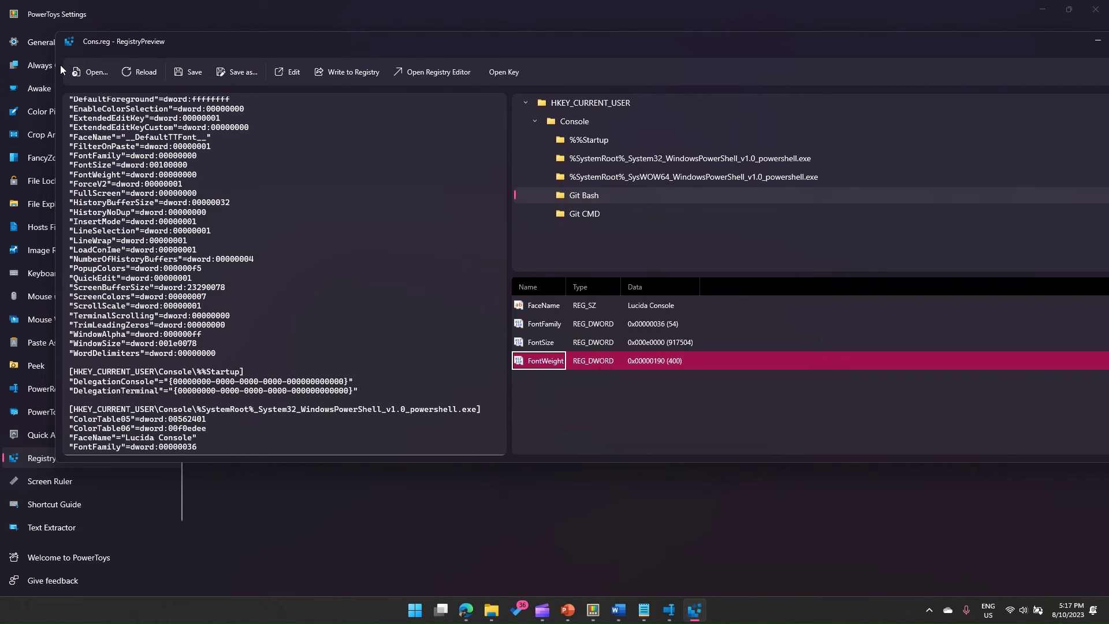
Step: Narrow and reposition the Registry Preview window, then reopen Cons.reg in Notepad via Edit
drag(57, 65, 335, 78)
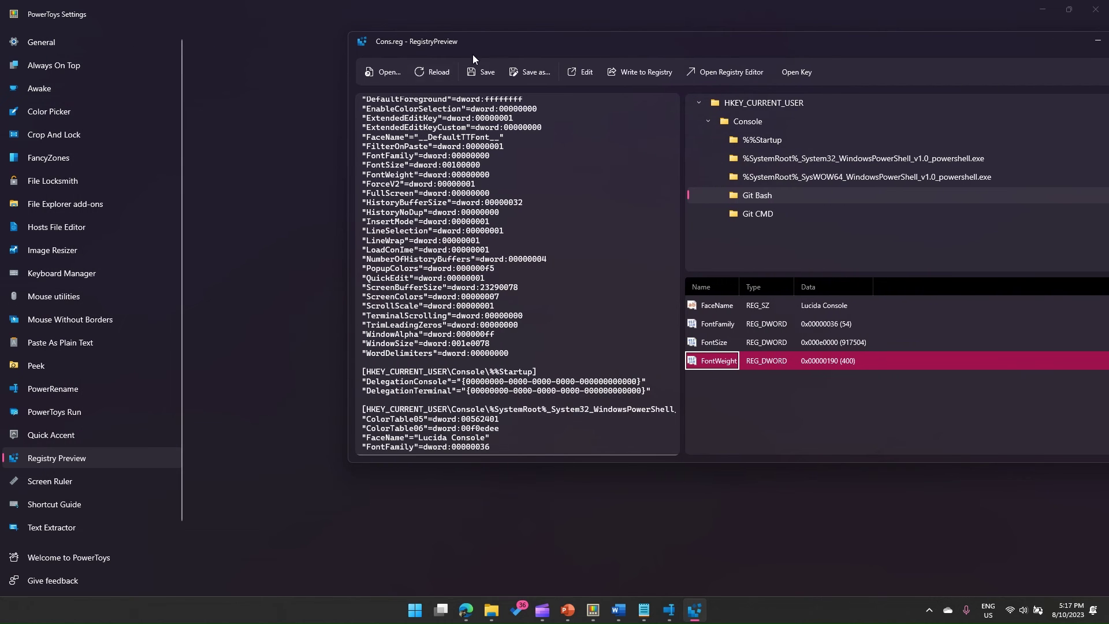
drag(473, 55, 286, 41)
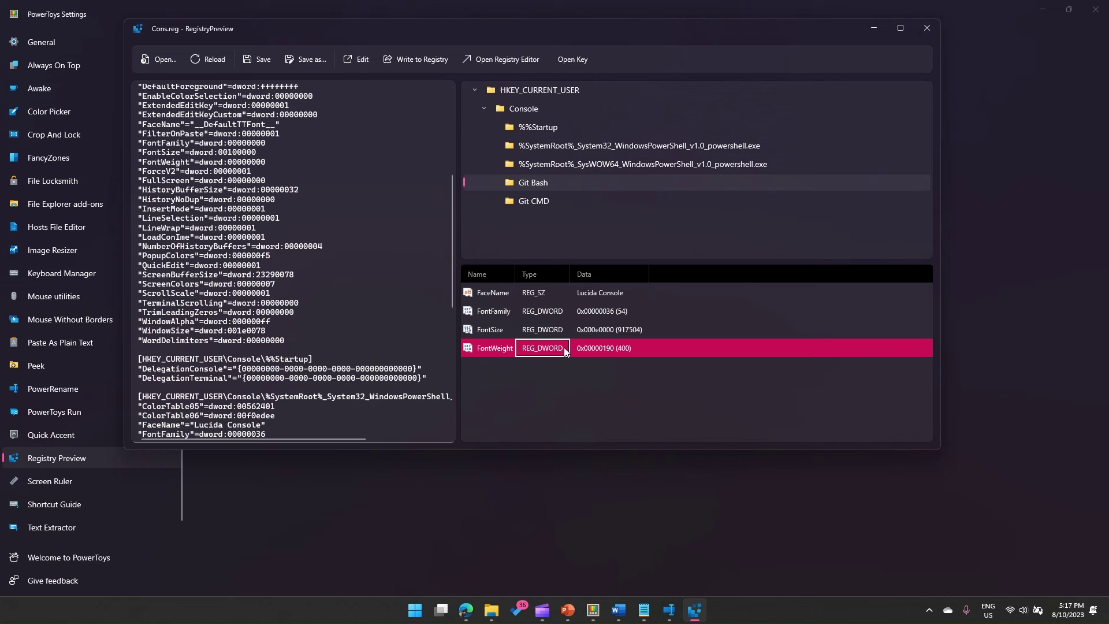
click(355, 58)
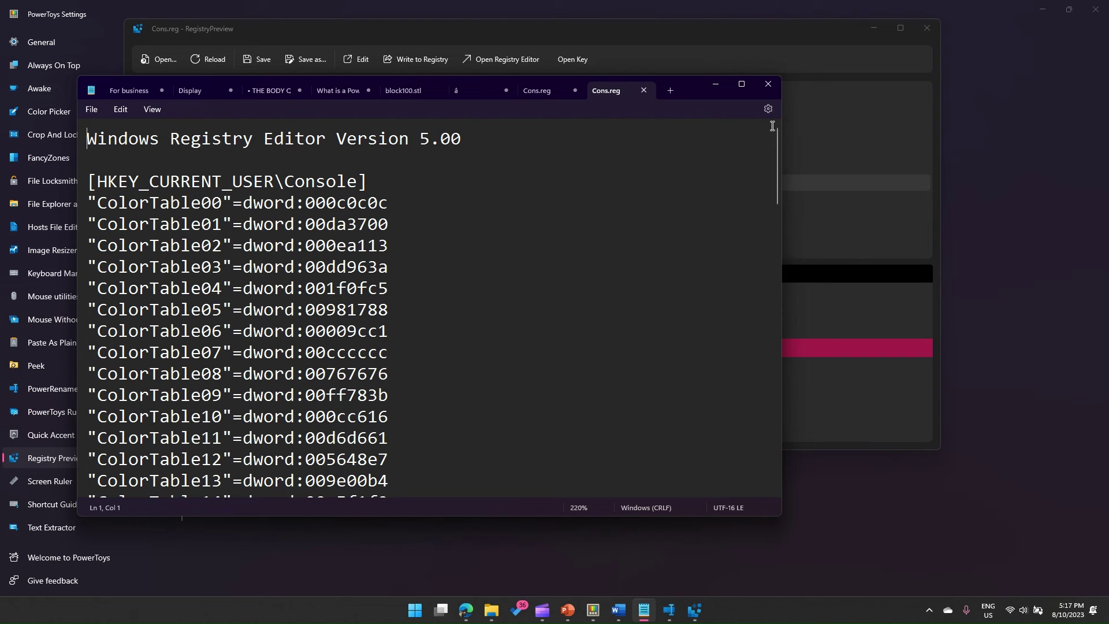
Step: Close Notepad, start Save as... in Registry Preview and cancel the dialog
click(716, 84)
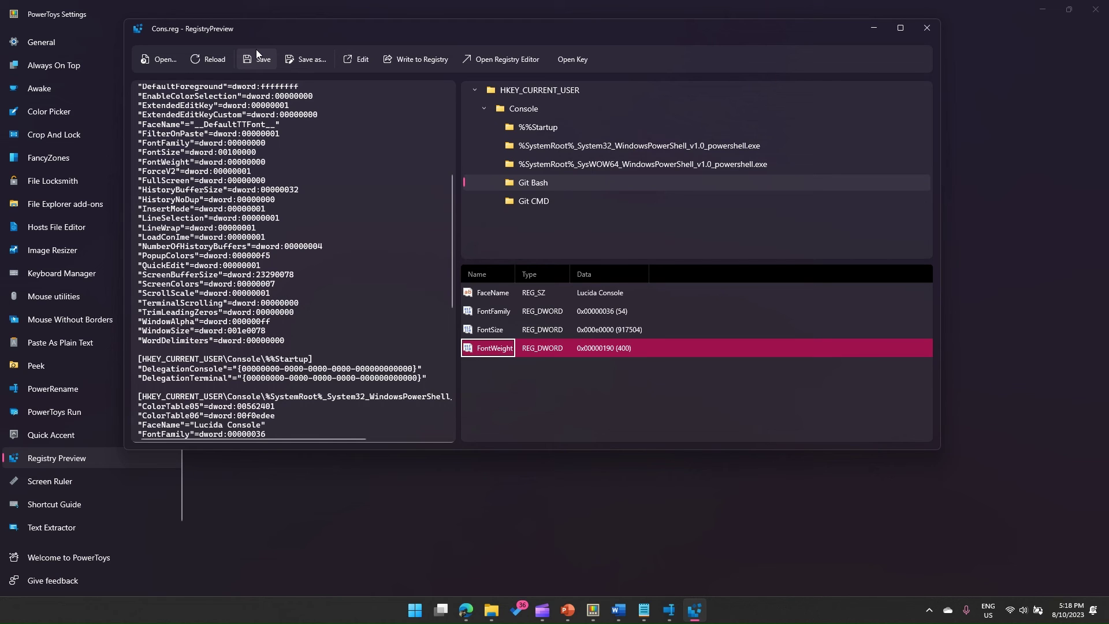
click(311, 60)
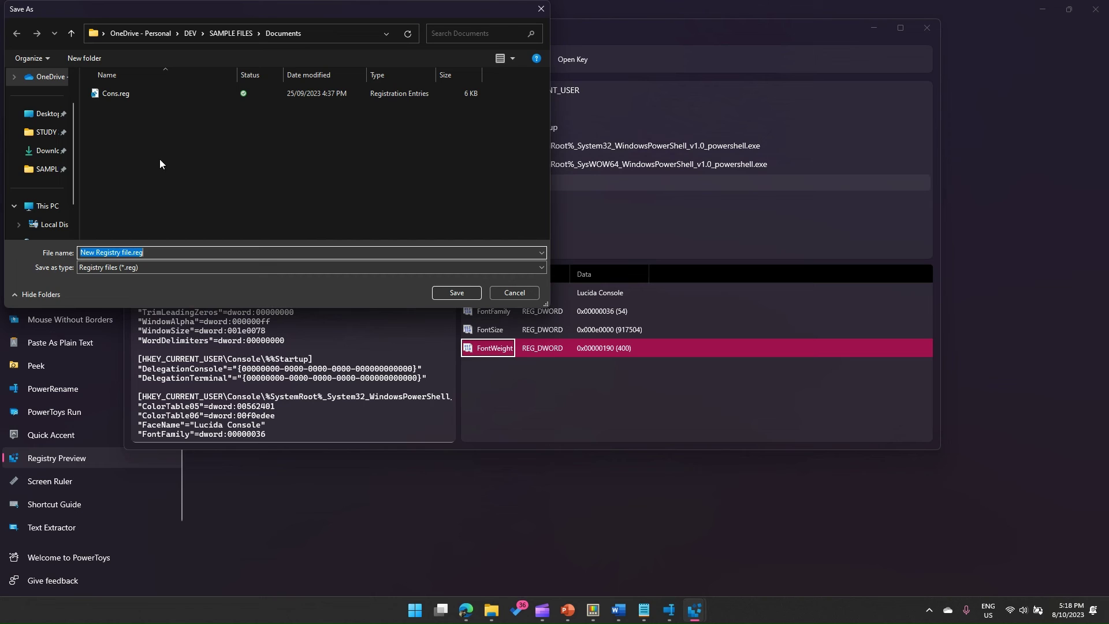
click(524, 295)
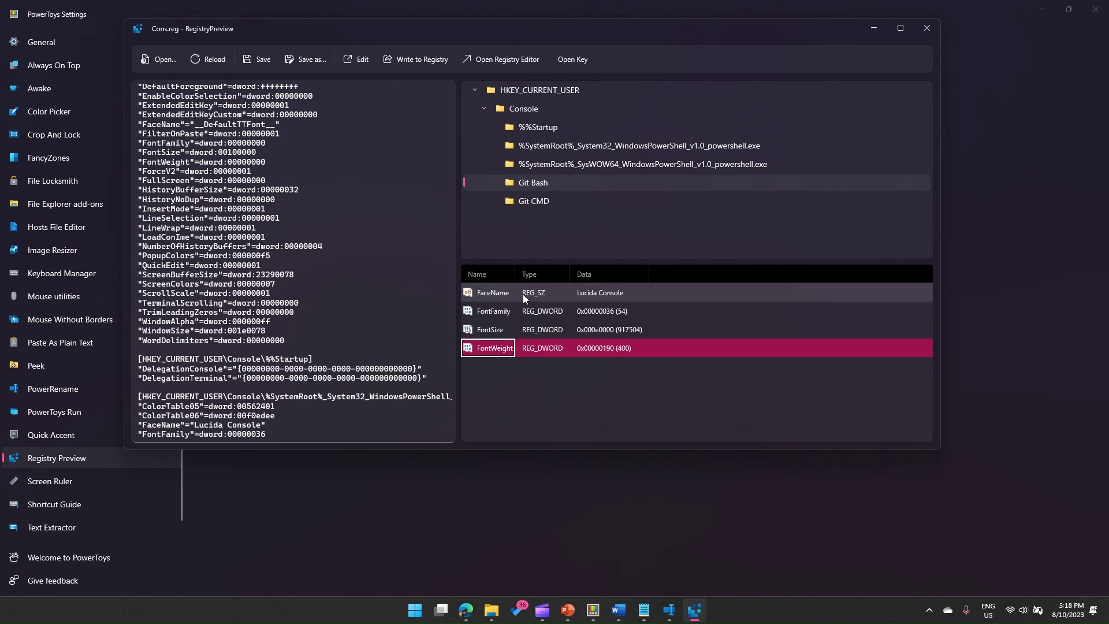
Step: Show the SysWOW64 PowerShell key's values, then the Git CMD key's four font values
click(547, 165)
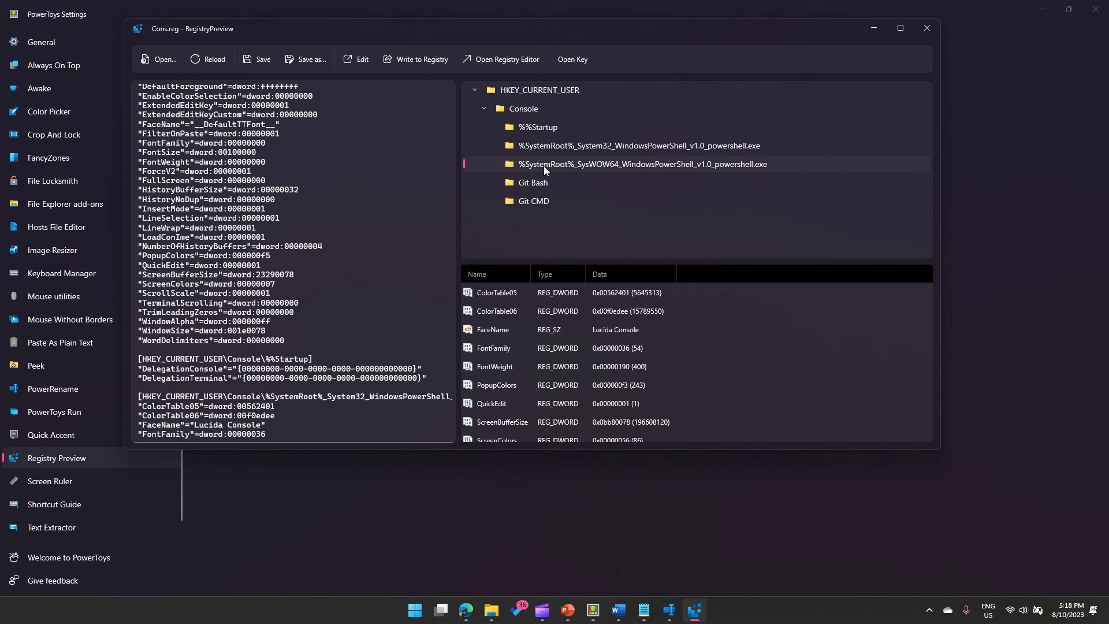
click(542, 202)
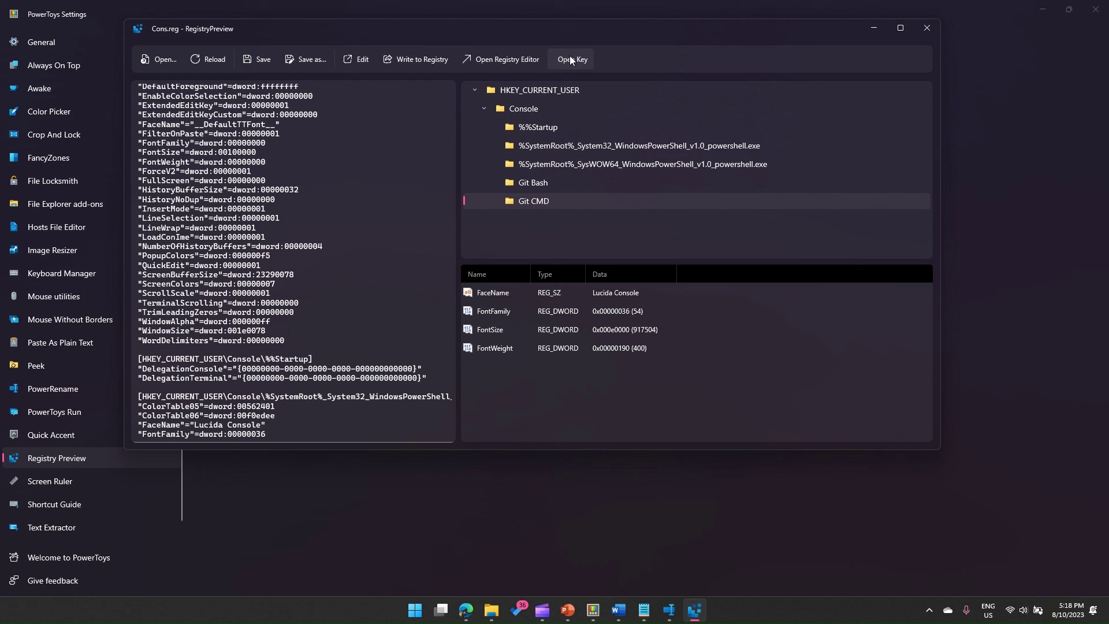
click(571, 59)
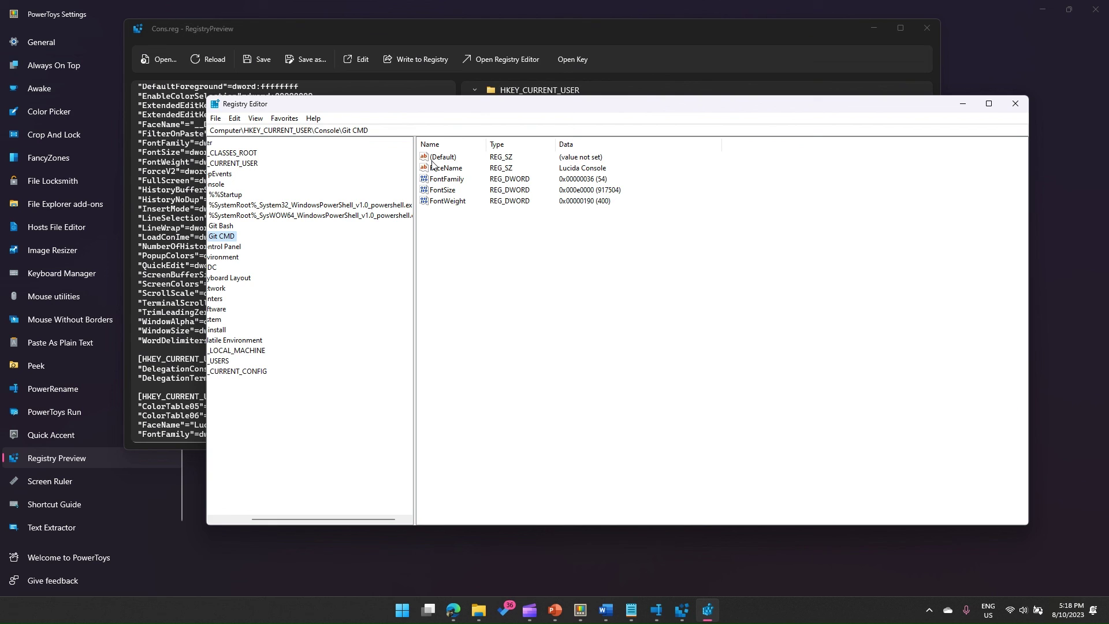
click(1015, 103)
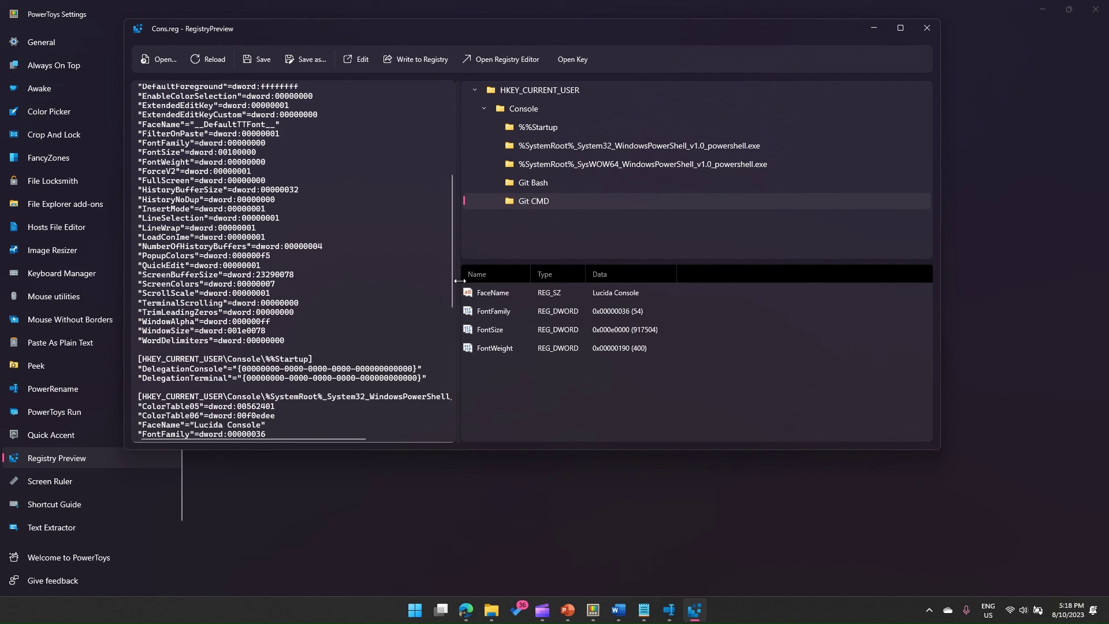
Step: Drag the splitter left so the key tree and values panes widen and the text pane narrows
mouse_move(460, 281)
mouse_down()
mouse_move(438, 272)
mouse_move(446, 265)
mouse_move(402, 260)
mouse_up()
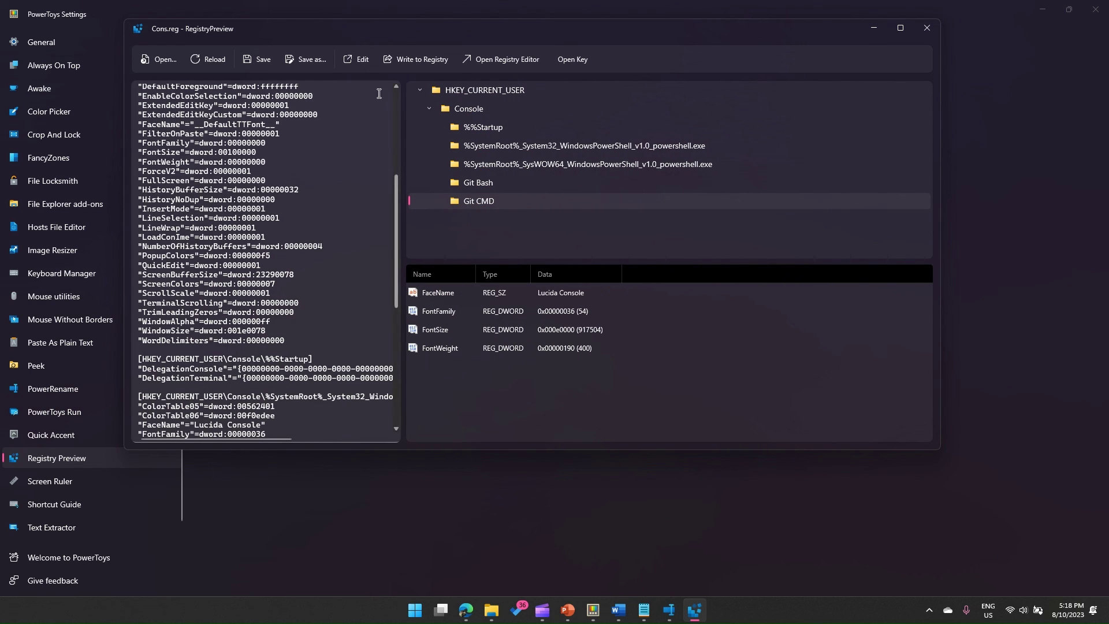